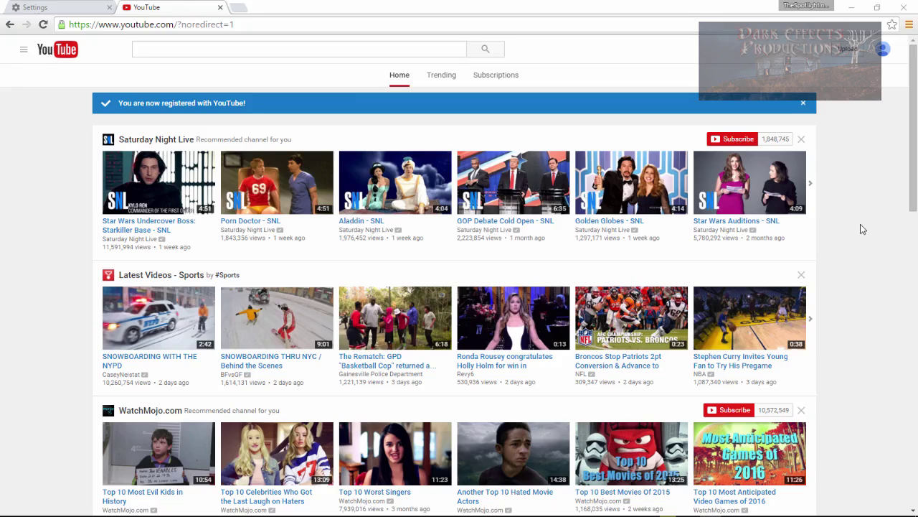
Open the avatar dropdown of the new zero-subscriber account on the YouTube home page
click(884, 51)
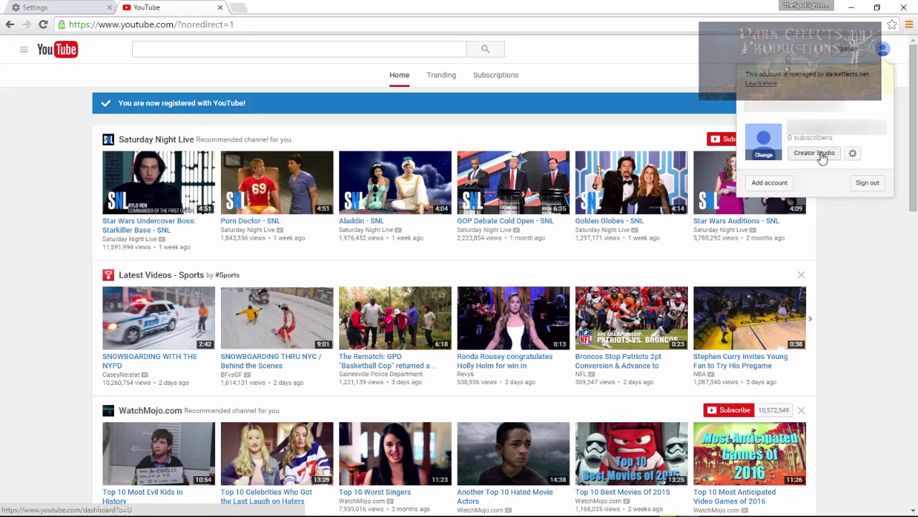
Create the channel 'The Spotlight' from Creator Studio's Status and features page
click(822, 155)
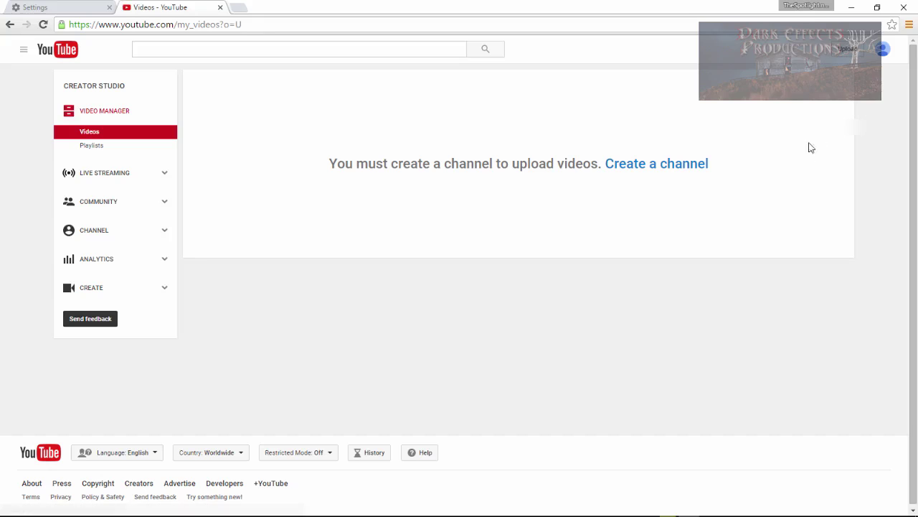
click(104, 237)
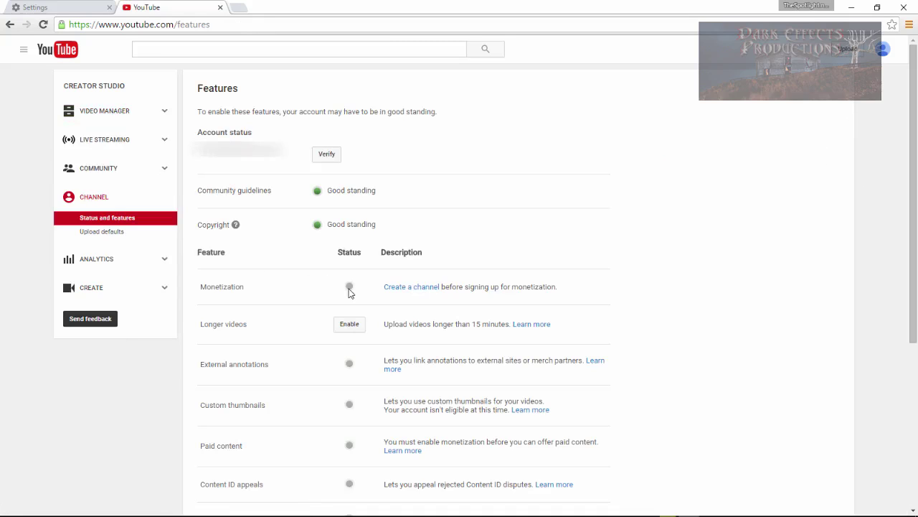
click(413, 289)
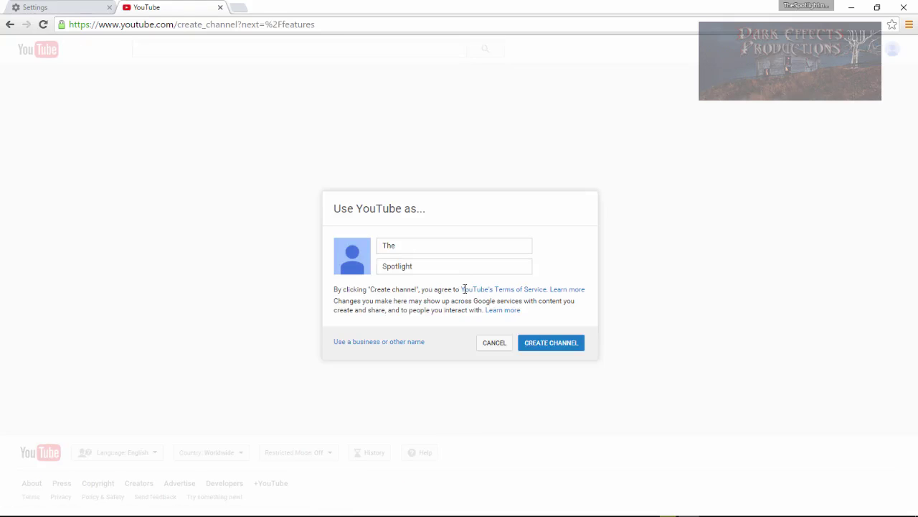
click(550, 346)
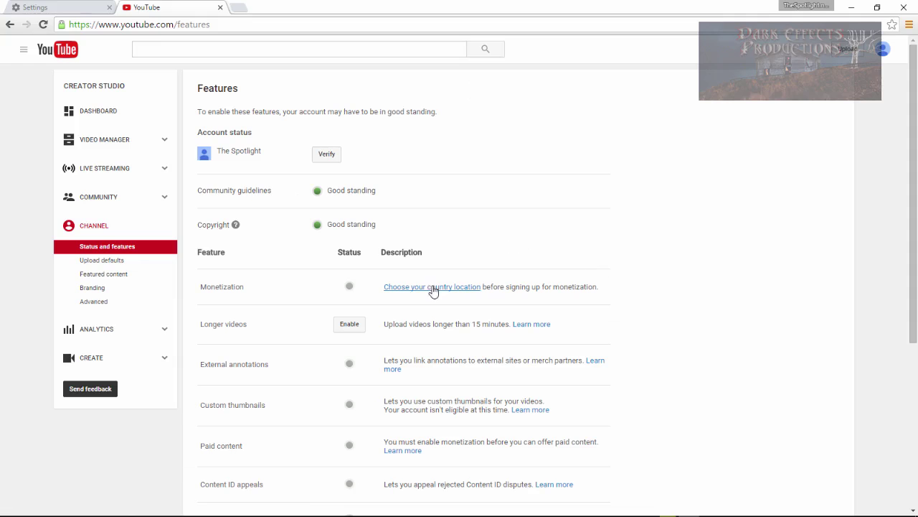
Choose United States as the channel's country location
click(431, 288)
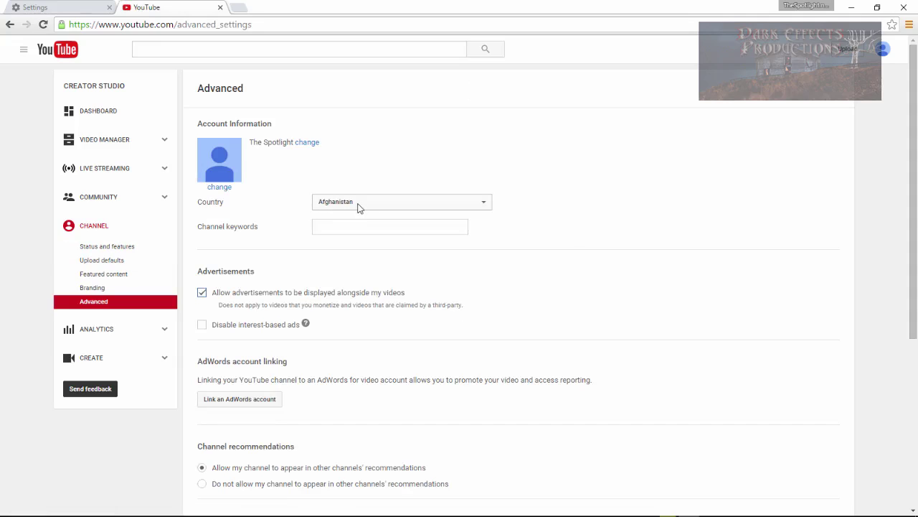
click(485, 205)
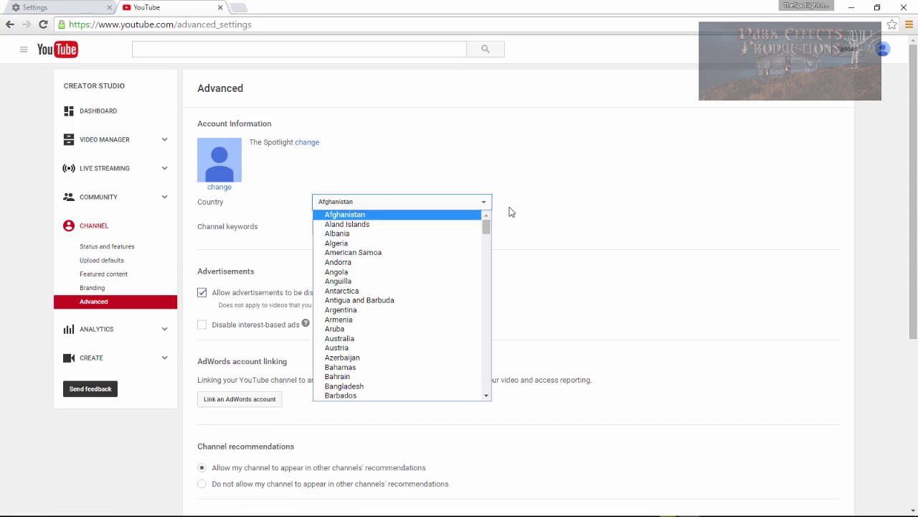
drag(491, 231, 498, 398)
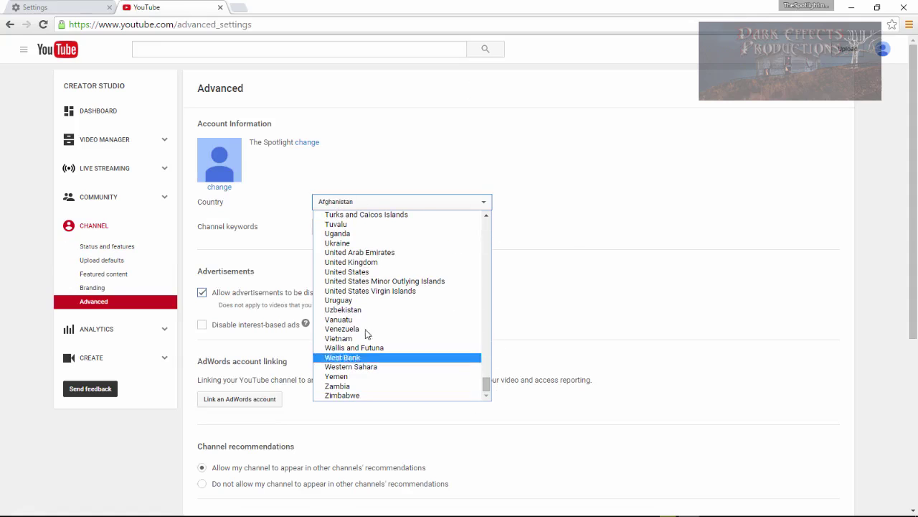
click(367, 272)
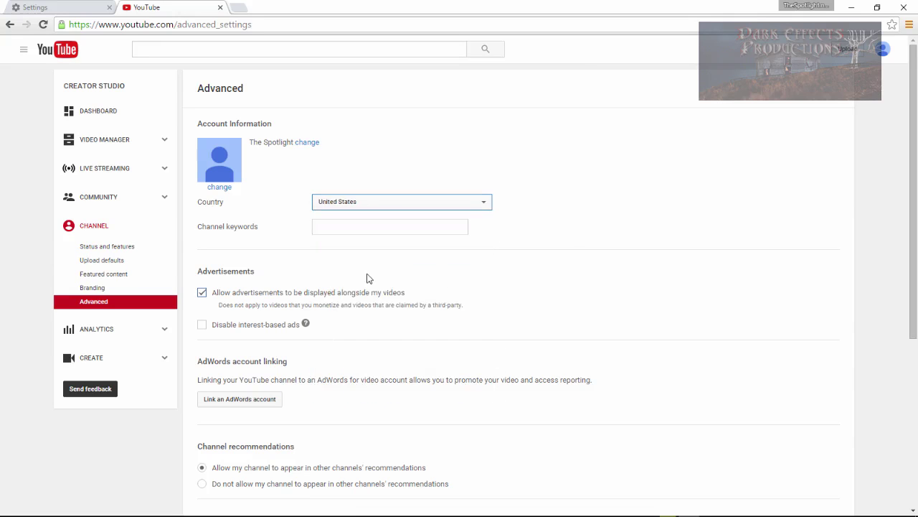
Add channel keywords news, entertainment, kiss, reviews, music and save the settings
click(333, 226)
text(spotlight,)
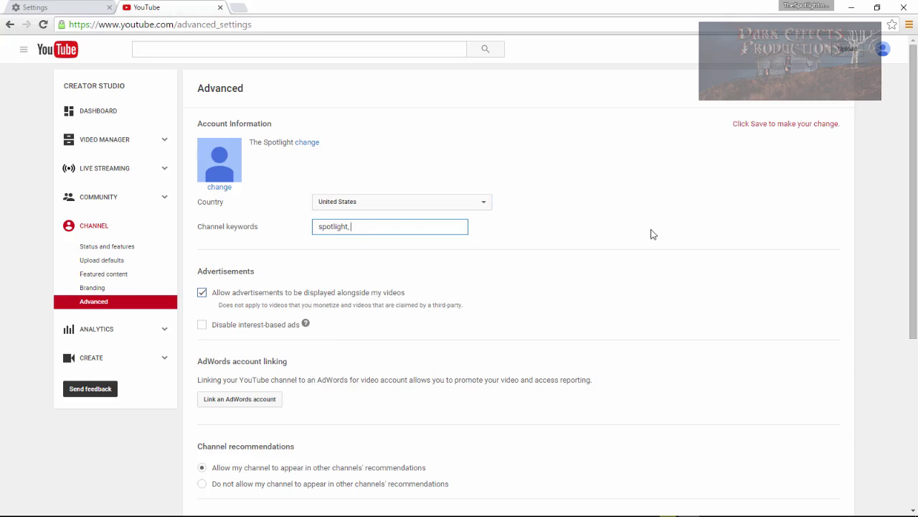
text(news, entertainment, kiss, reviews, music)
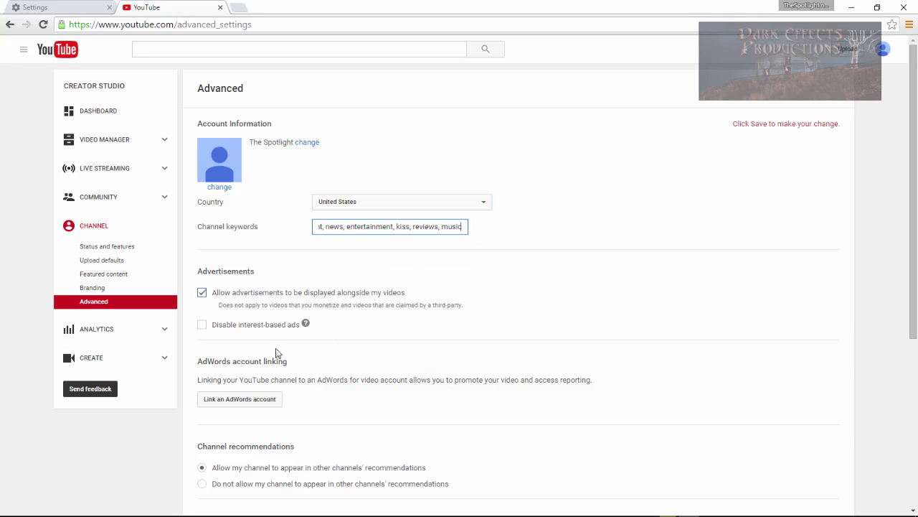
scroll(481, 352, down, 3)
scroll(490, 349, down, 2)
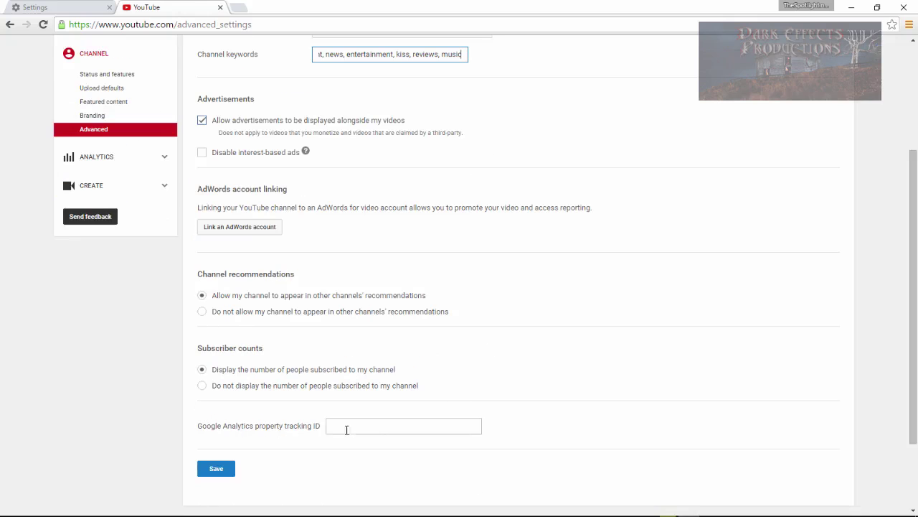
click(231, 467)
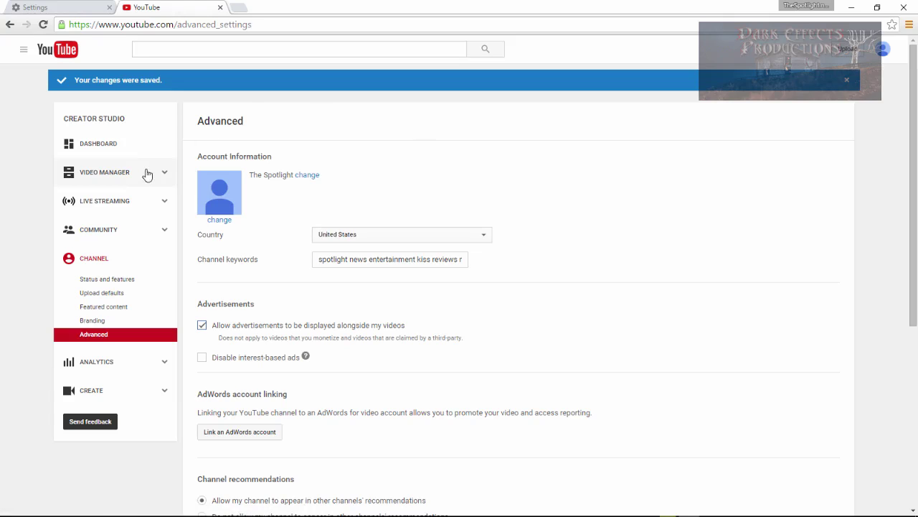
Enable monetization, ticking all three Partner Program terms and accepting the agreement
click(97, 262)
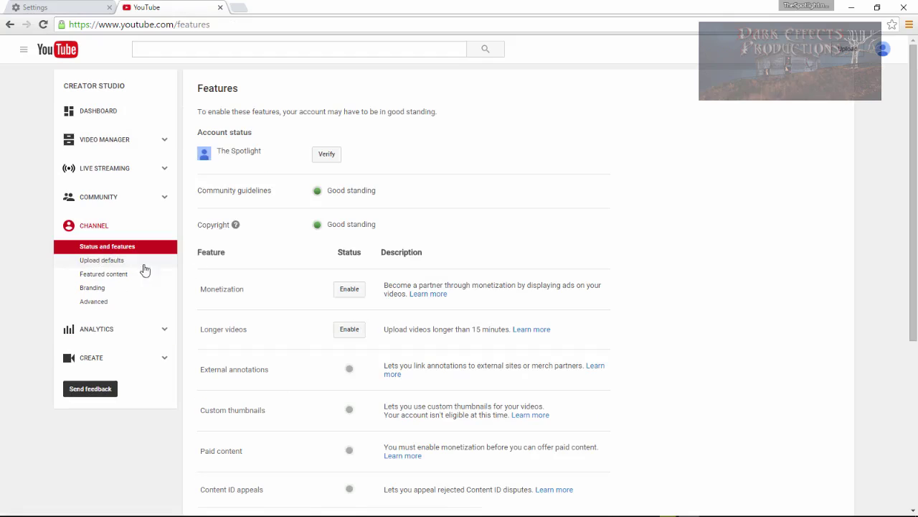
click(350, 290)
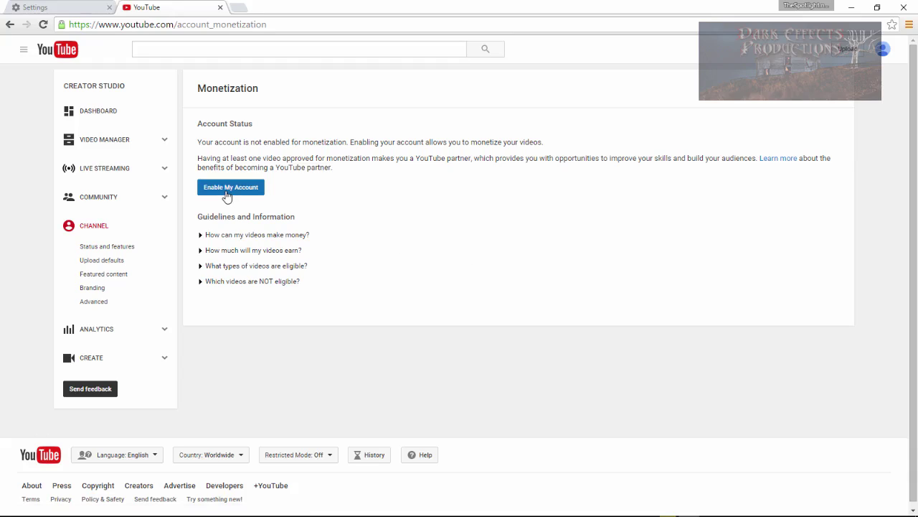
click(234, 192)
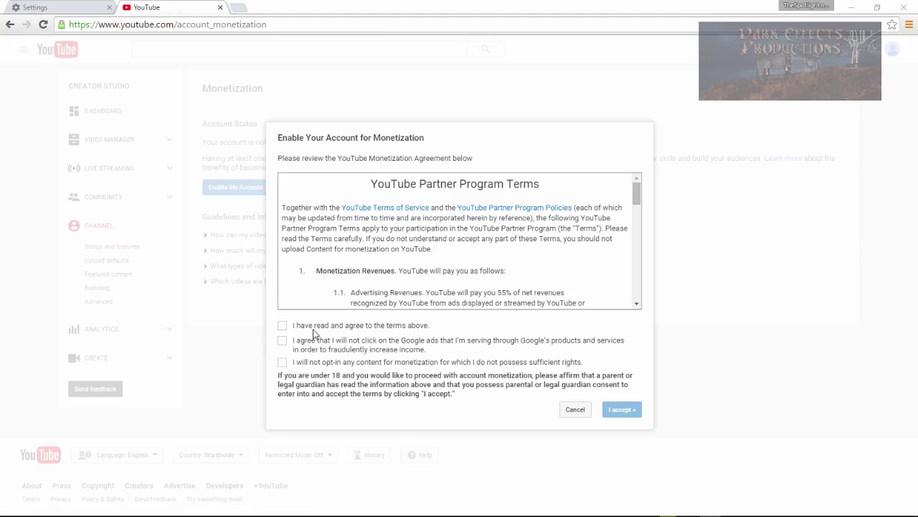
click(282, 325)
click(284, 343)
click(283, 362)
click(622, 410)
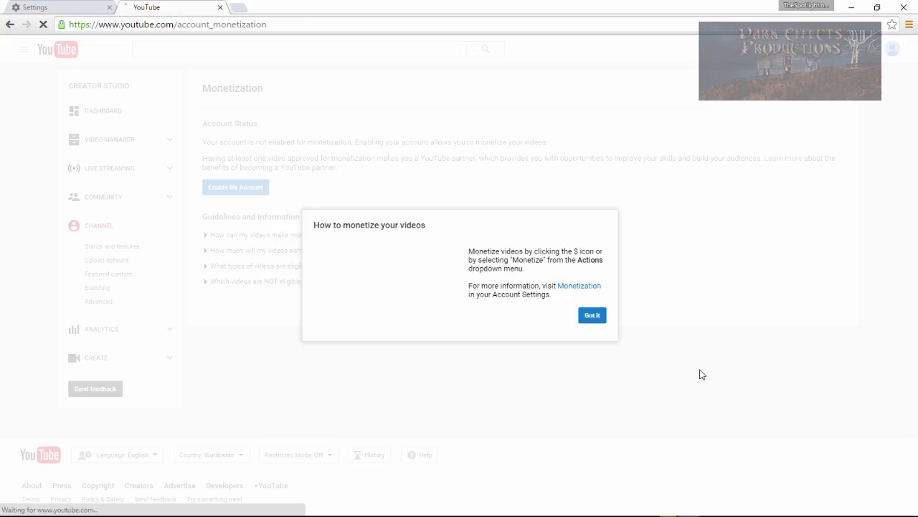
Dismiss the tips, open the monetization settings and expand 'How will I be paid?'
click(595, 317)
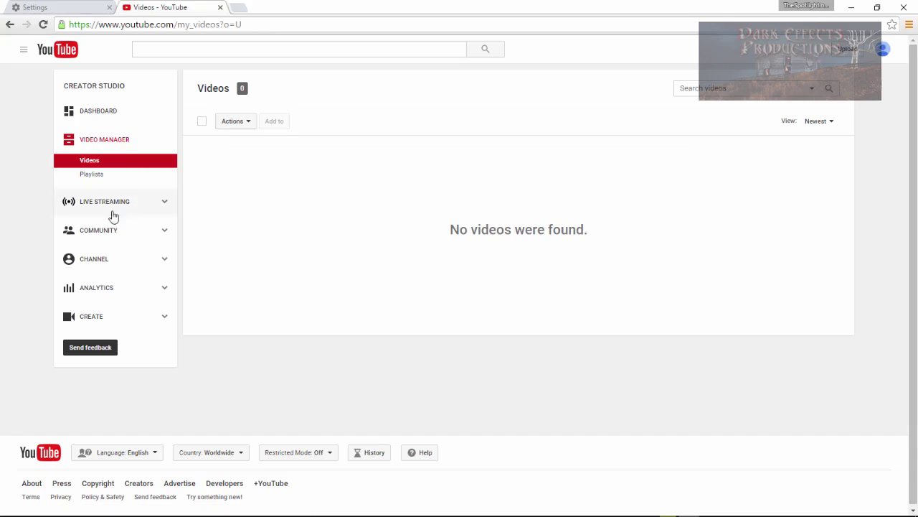
click(111, 260)
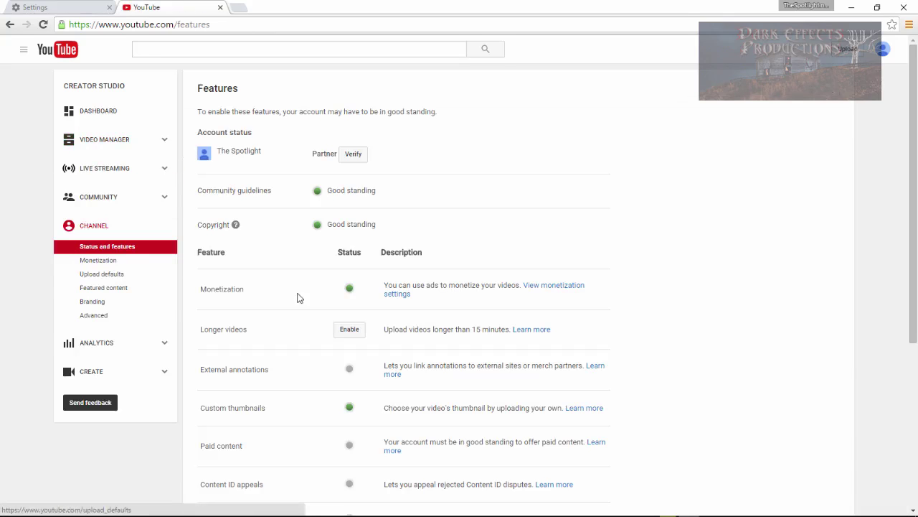
click(546, 287)
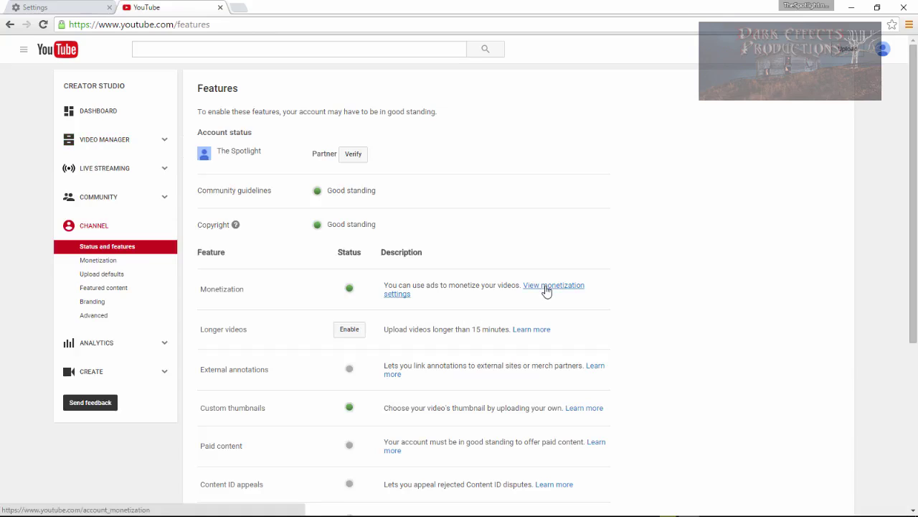
click(545, 287)
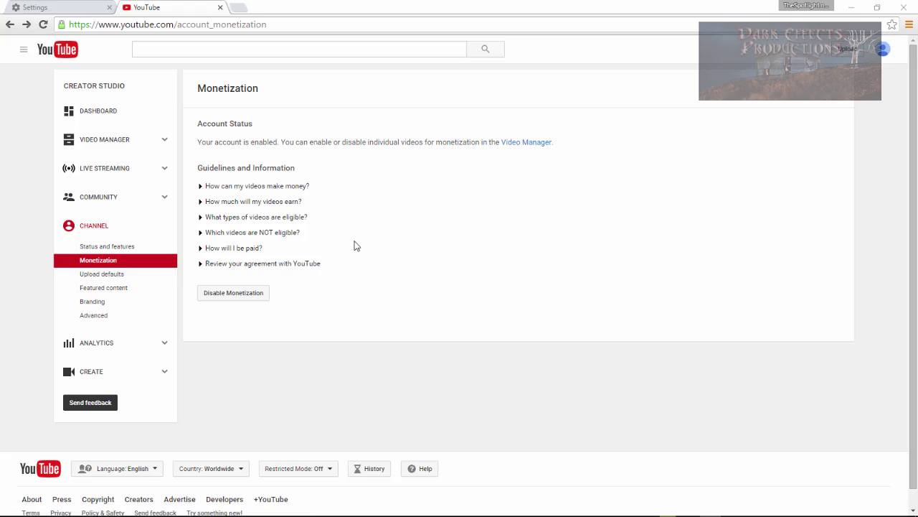
click(203, 249)
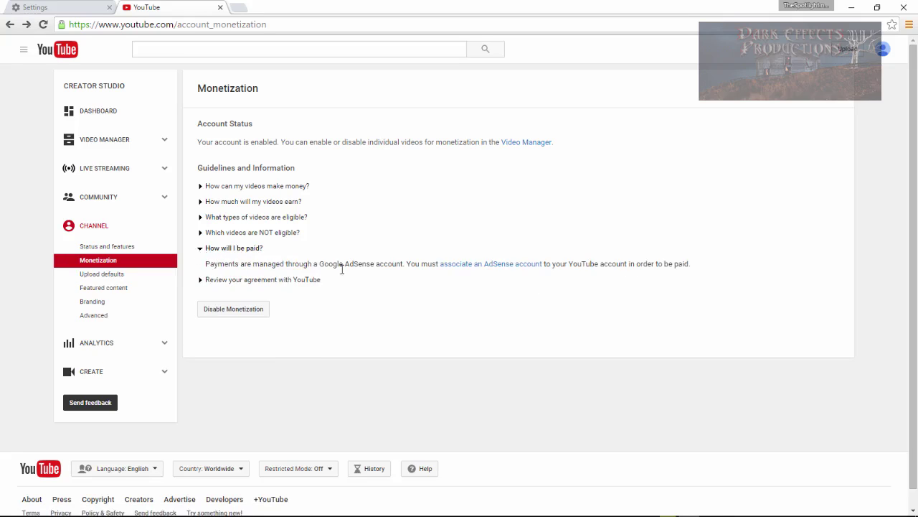
Follow the associate-an-AdSense-account link and sign in from the Welcome to AdSense page
click(503, 265)
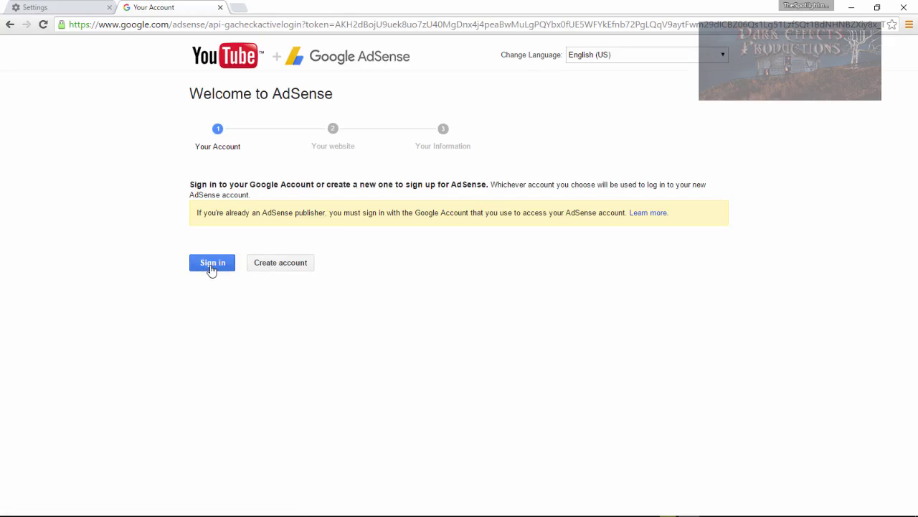
click(212, 264)
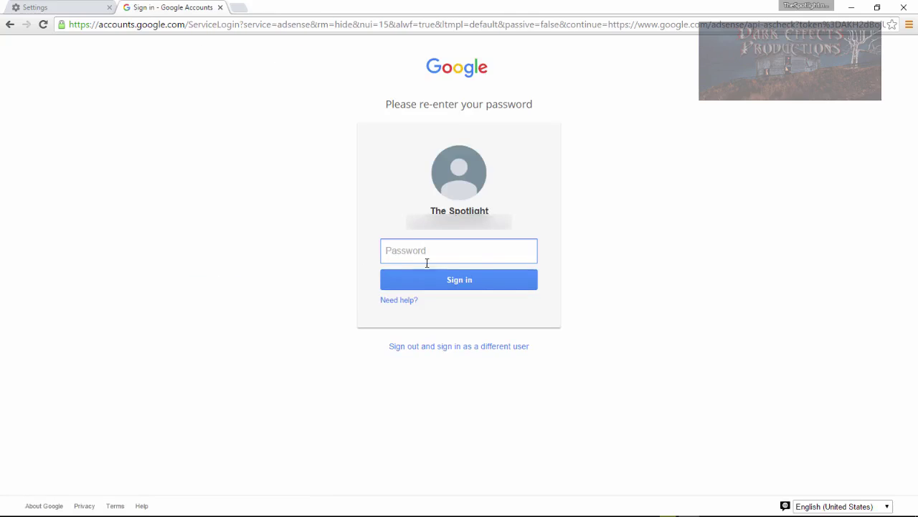
Sign in with the organizational Google account's e-mail and password
click(450, 347)
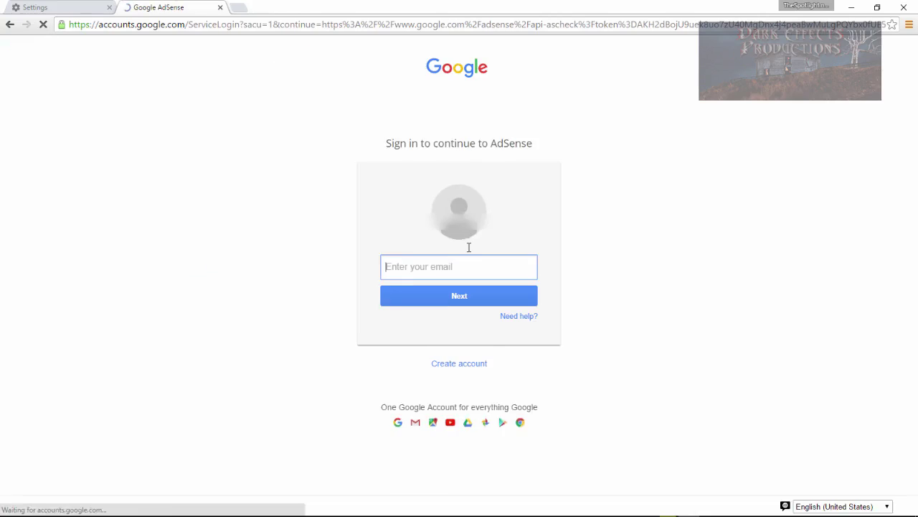
text(example@gmail.com)
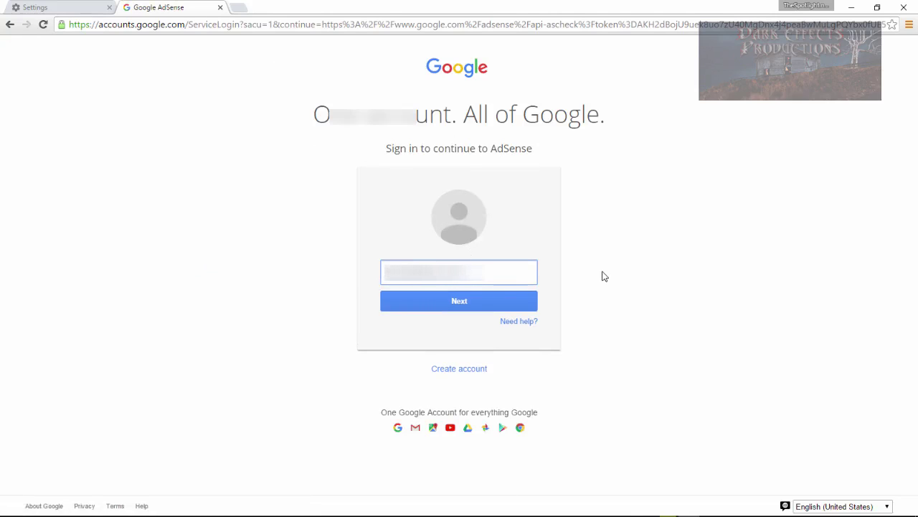
key(Return)
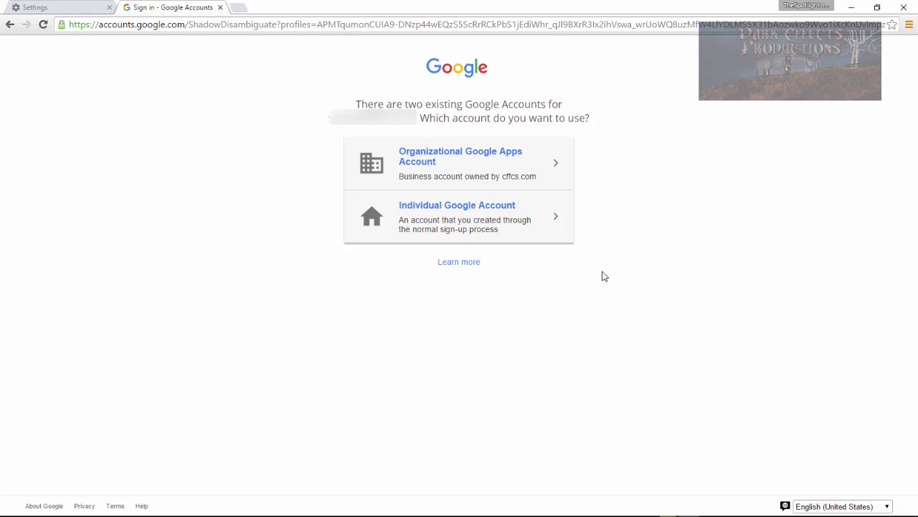
click(440, 154)
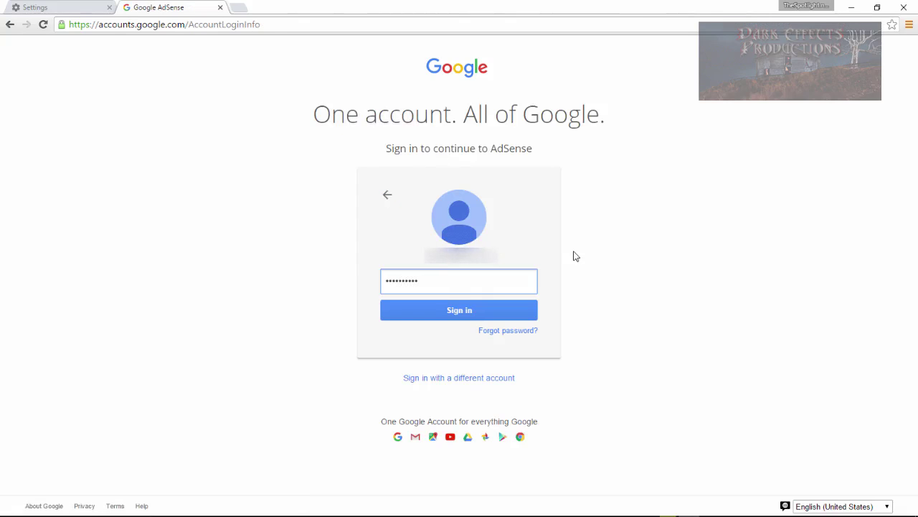
key(BackSpace)
key(BackSpace)
key(BackSpace)
click(464, 313)
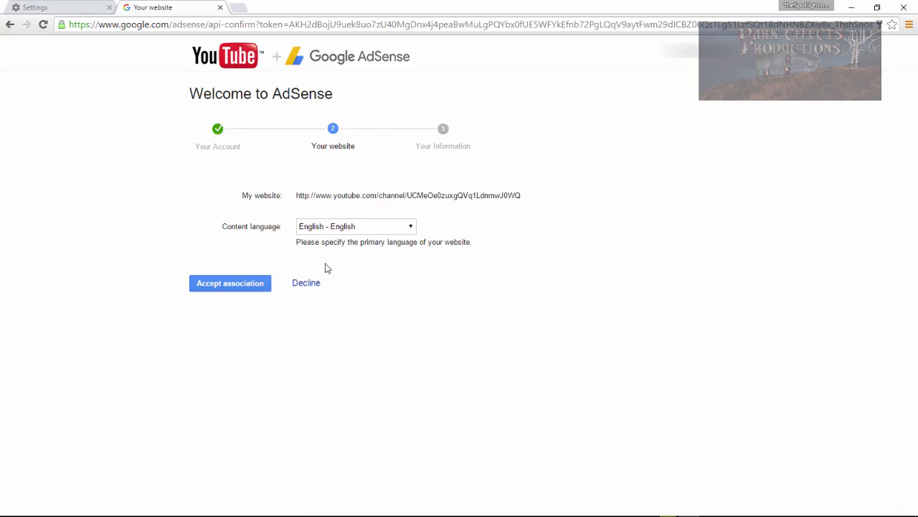
Accept the YouTube–AdSense association, then sign out from the YouTube avatar menu
click(237, 289)
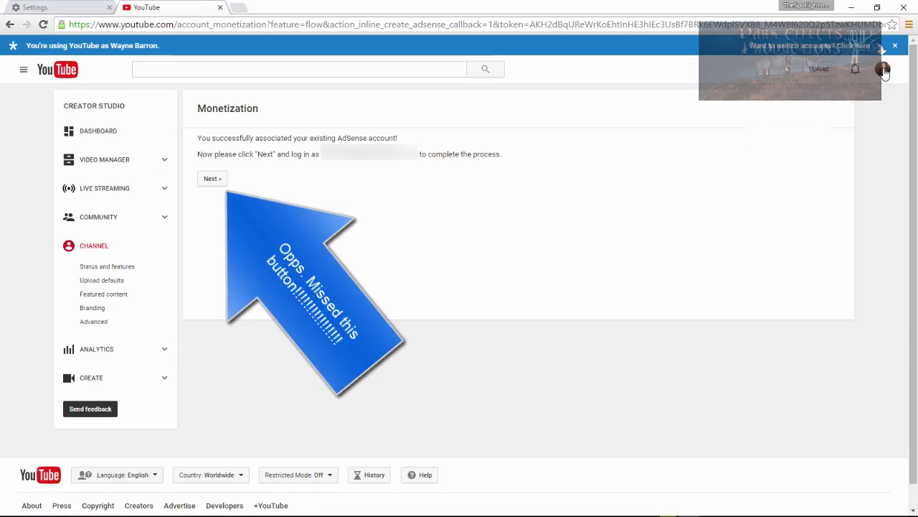
click(883, 71)
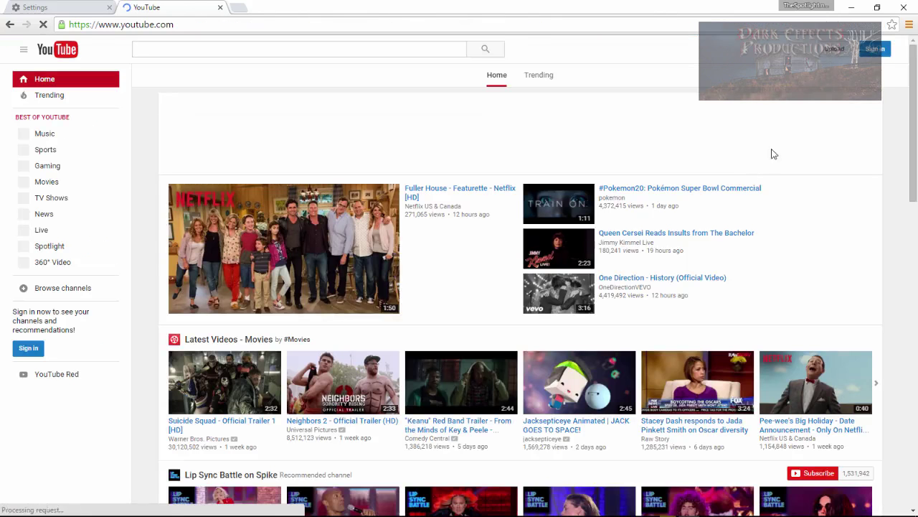
Sign back in as The Spotlight with its password and skip the recovery-phone prompt
click(874, 49)
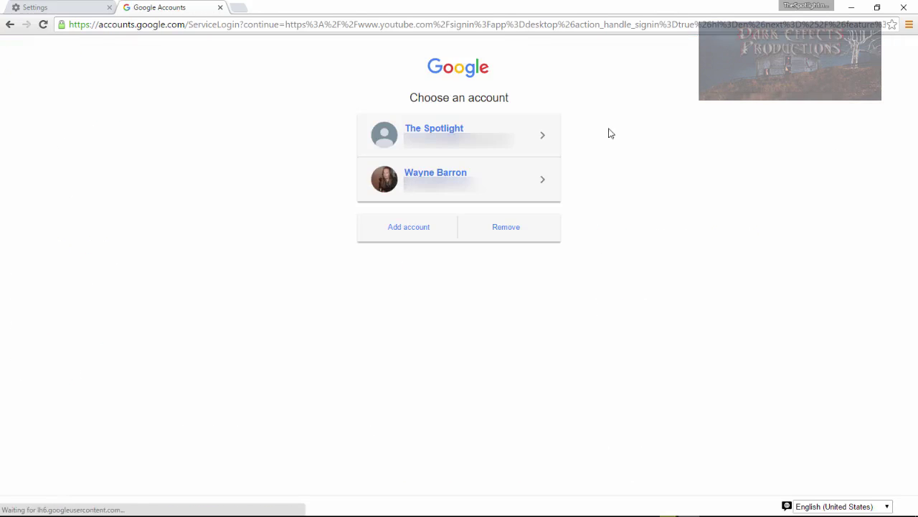
click(453, 129)
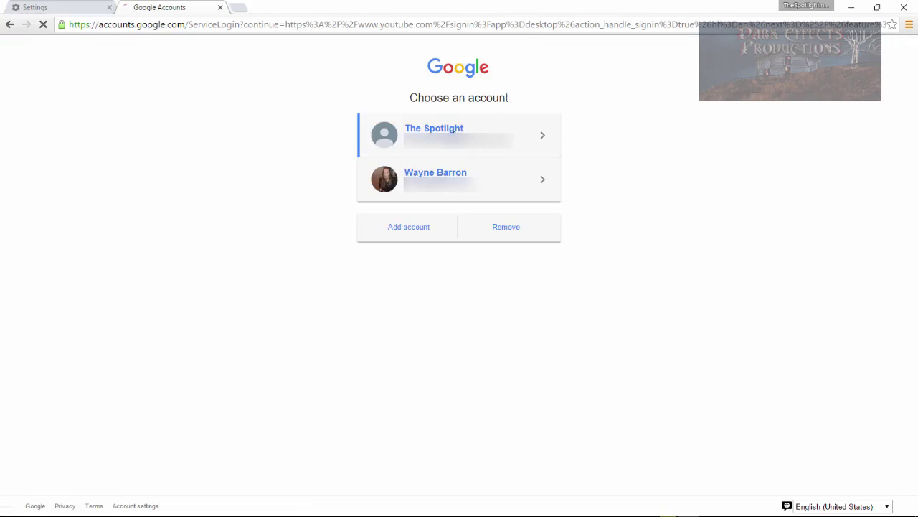
text(•••)
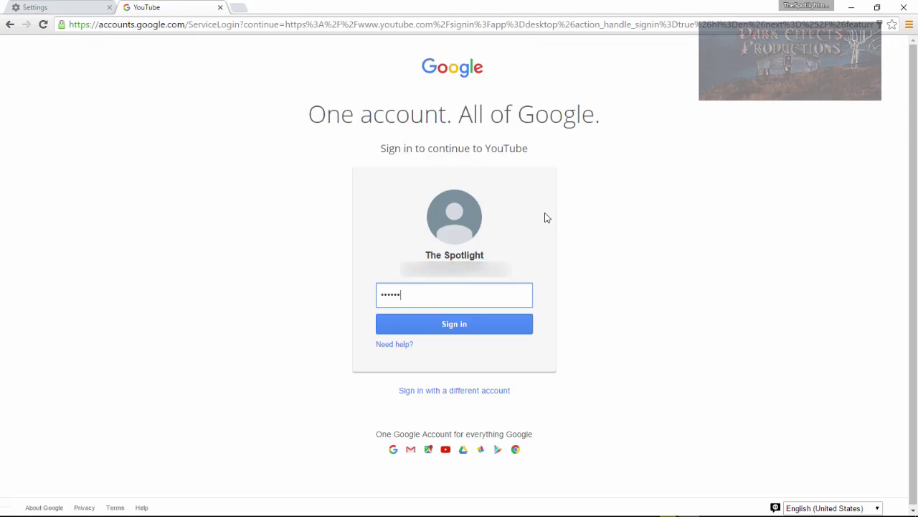
key(Return)
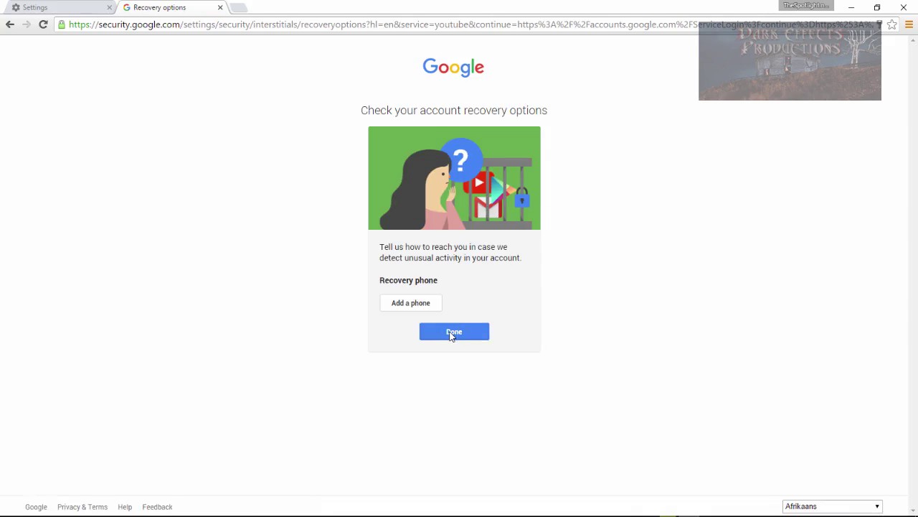
click(455, 332)
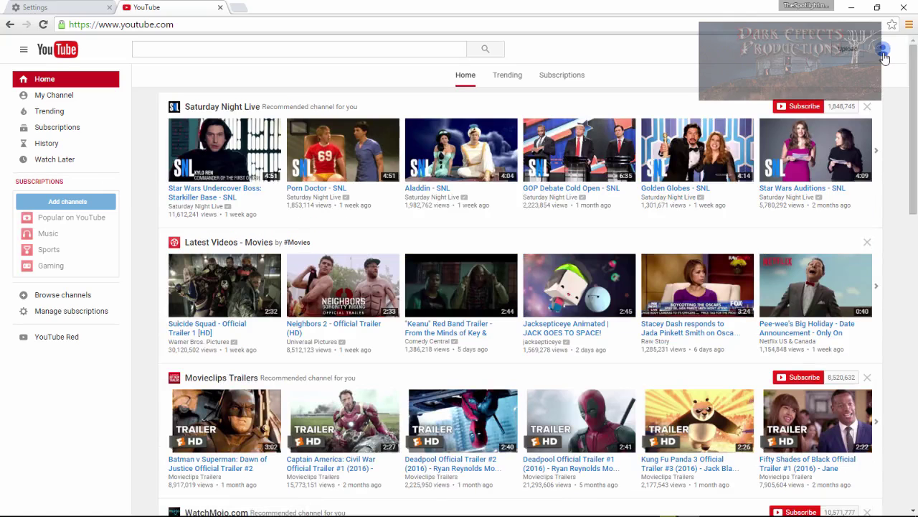
Enable Longer videos on Creator Studio's Status and features page, starting phone verification
click(884, 56)
click(816, 155)
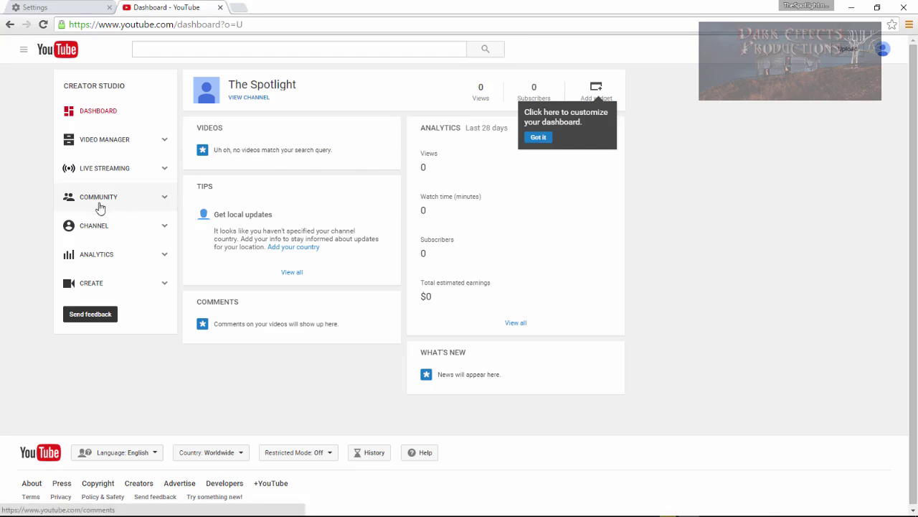
click(95, 230)
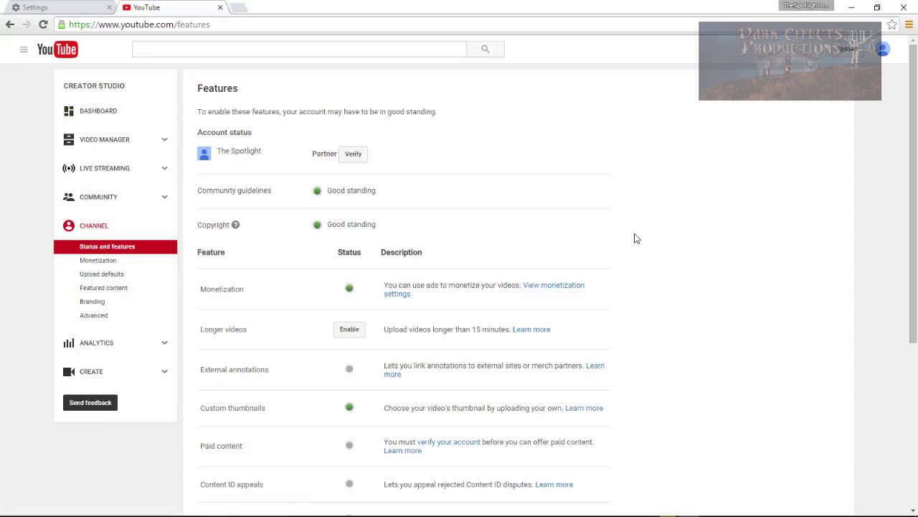
click(350, 330)
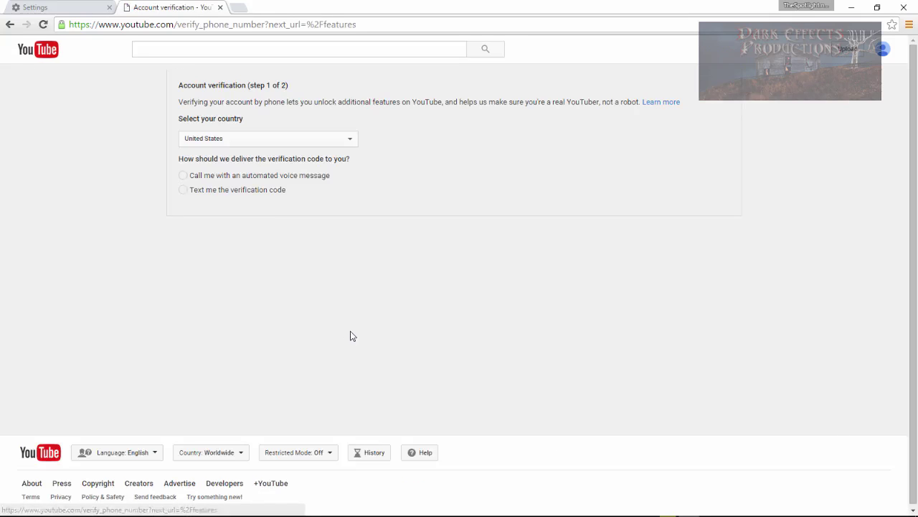
Phone-verify the account by voice call, submitting the phone number and 6-digit code
click(183, 175)
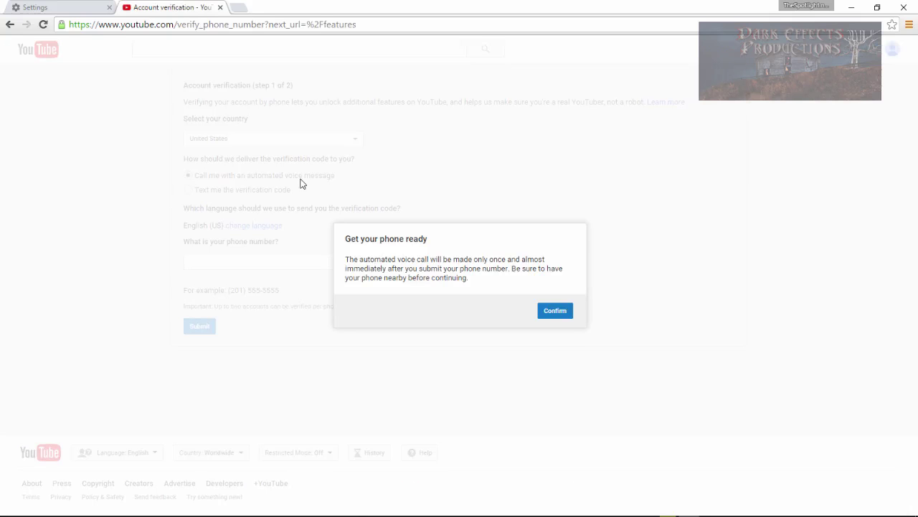
click(557, 313)
click(291, 263)
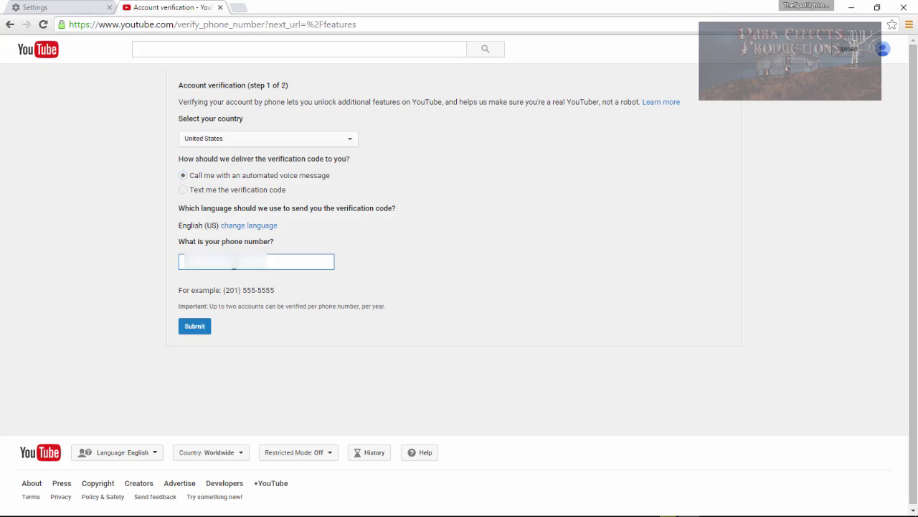
key(Return)
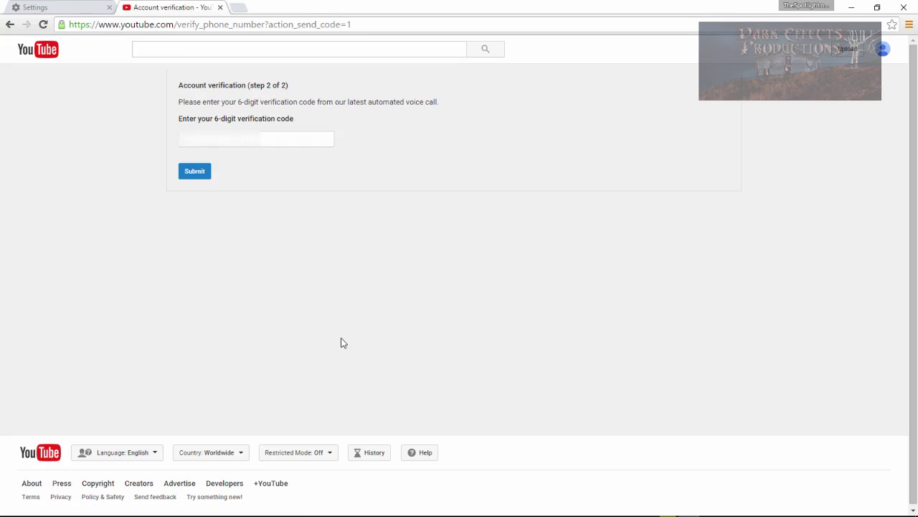
click(248, 144)
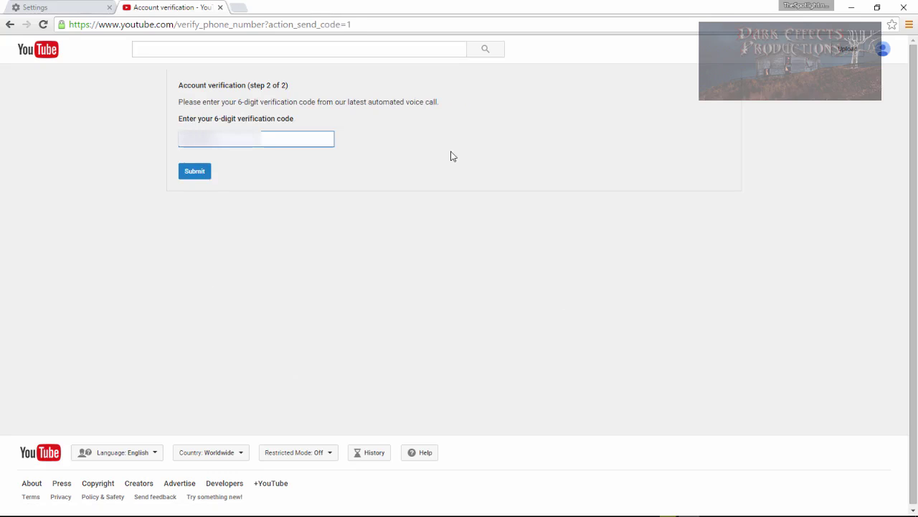
key(Return)
click(208, 134)
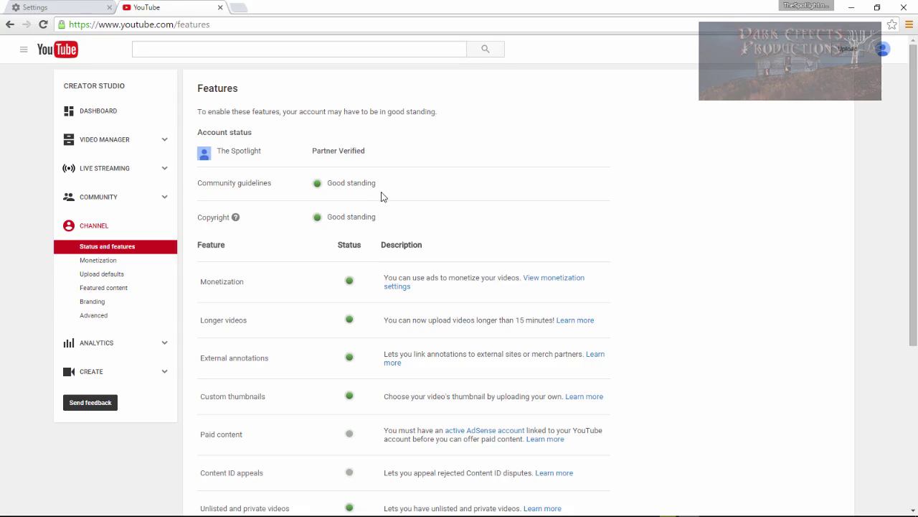
Enable Monetize with ads in the upload defaults and acknowledge the commercial-use notice
click(554, 277)
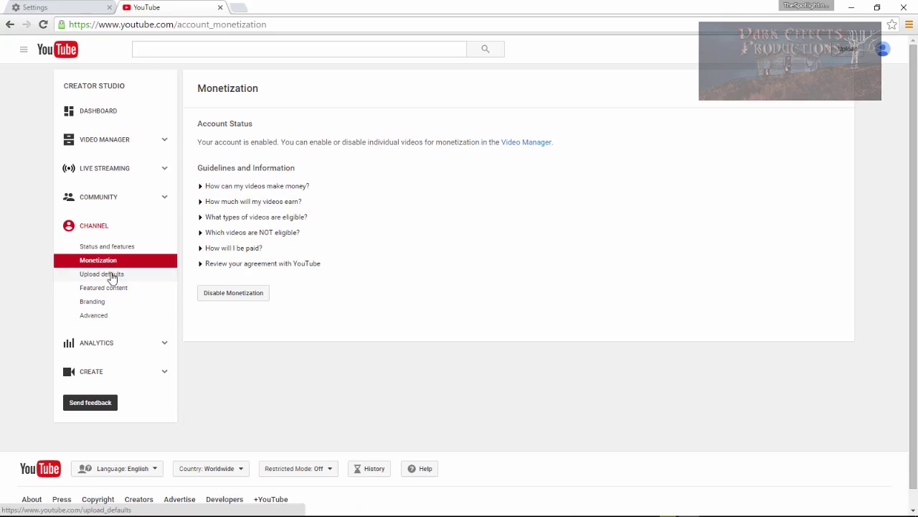
click(110, 277)
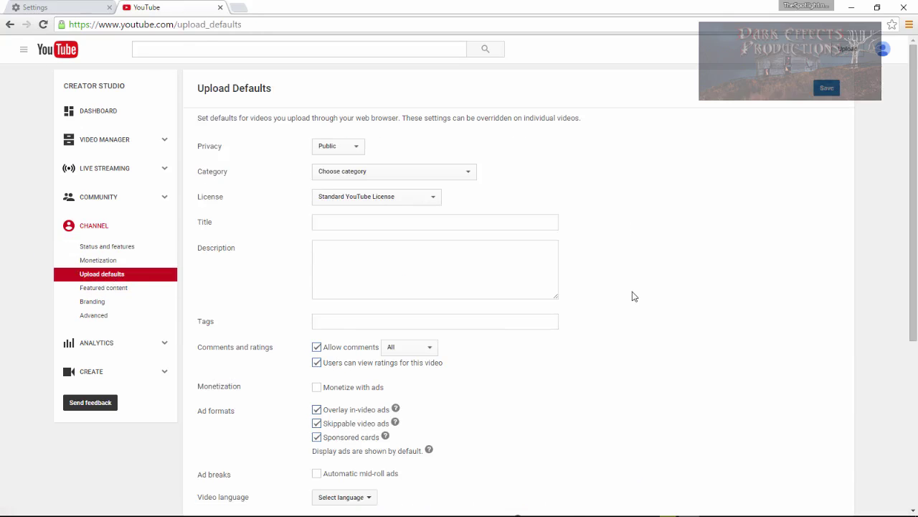
scroll(632, 295, down, 1)
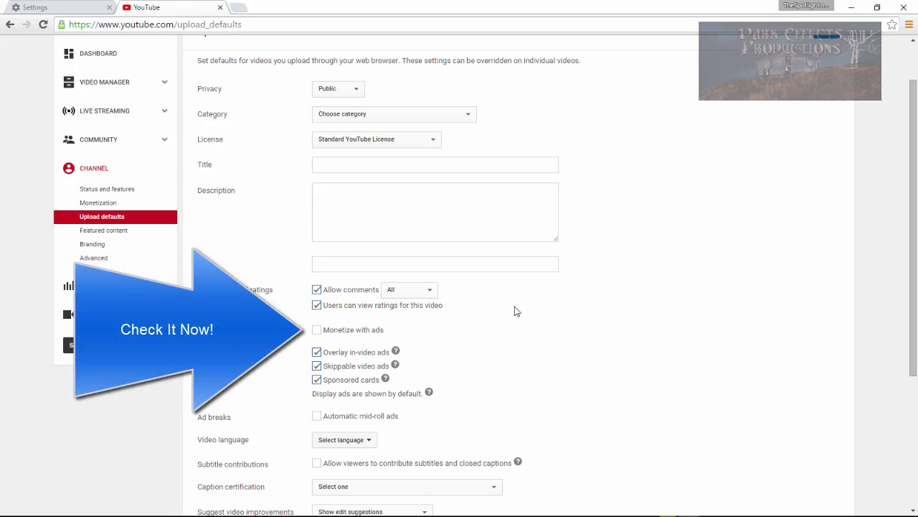
scroll(605, 398, down, 2)
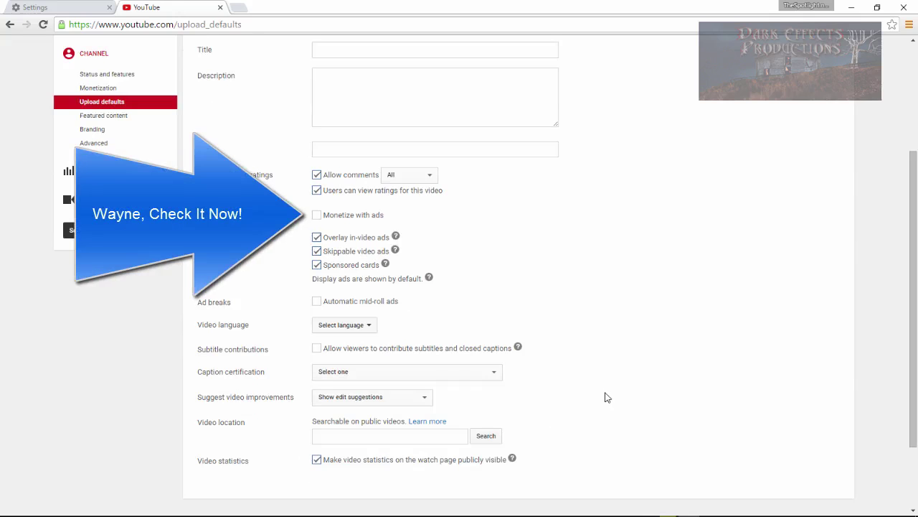
click(317, 216)
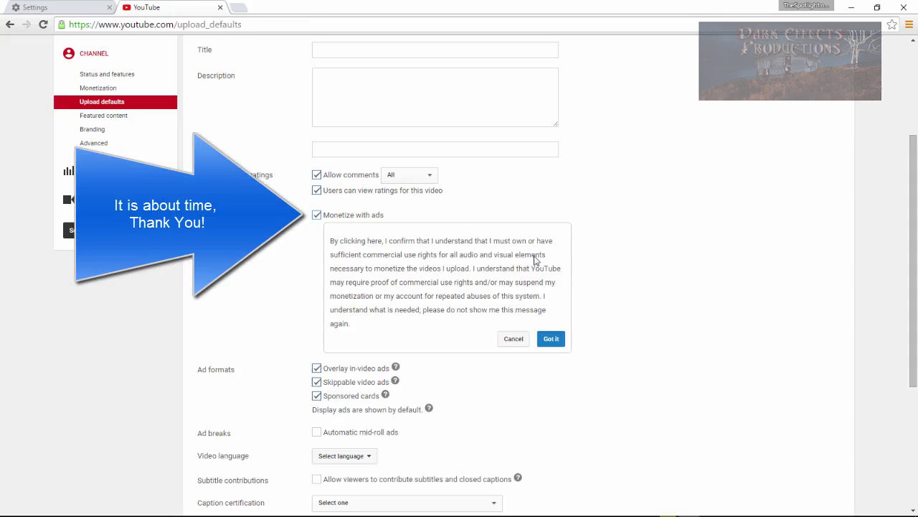
click(551, 341)
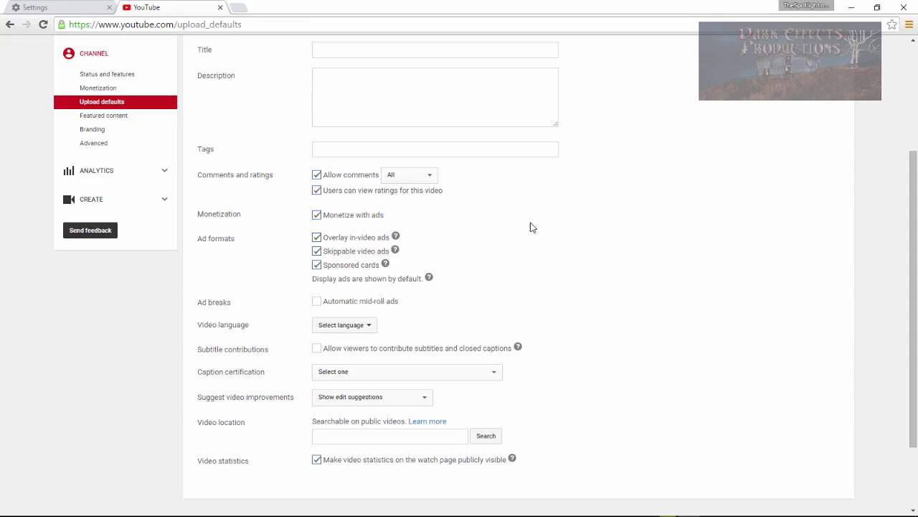
scroll(640, 242, up, 3)
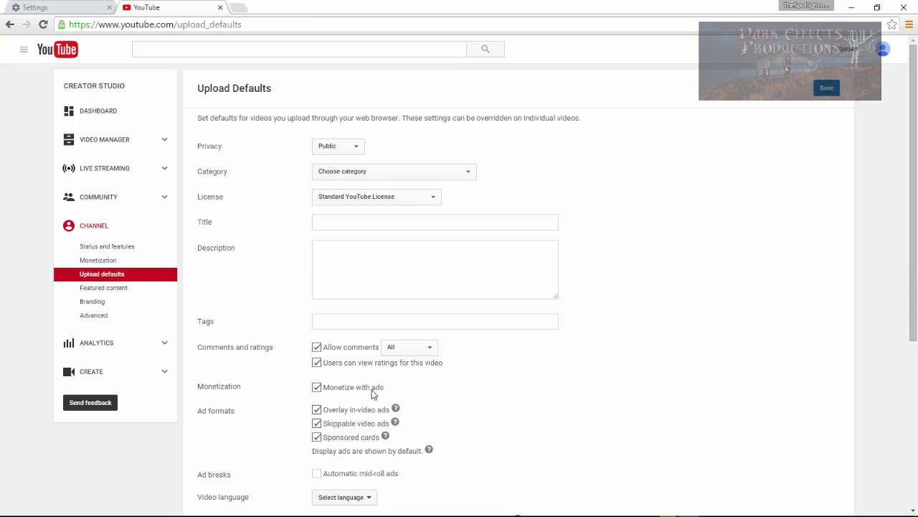
click(323, 249)
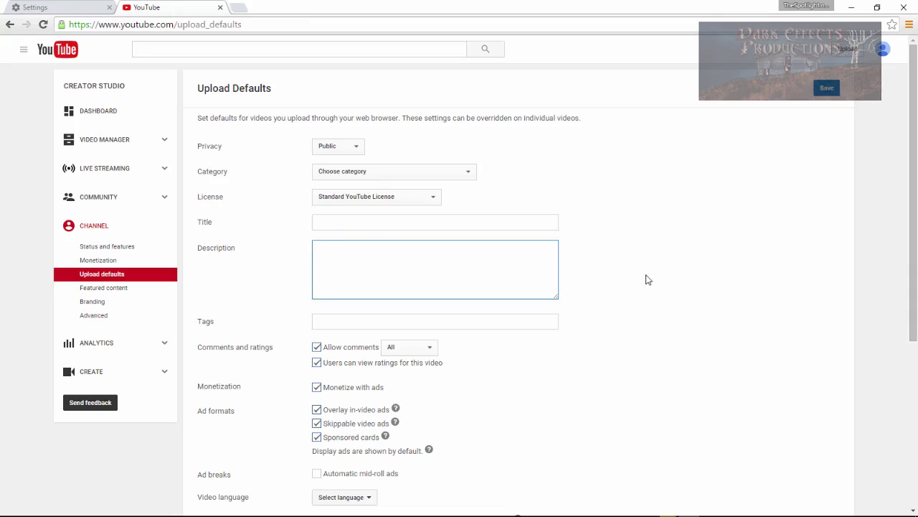
key(Return)
text(htt)
text(p://www.thespotlight.news)
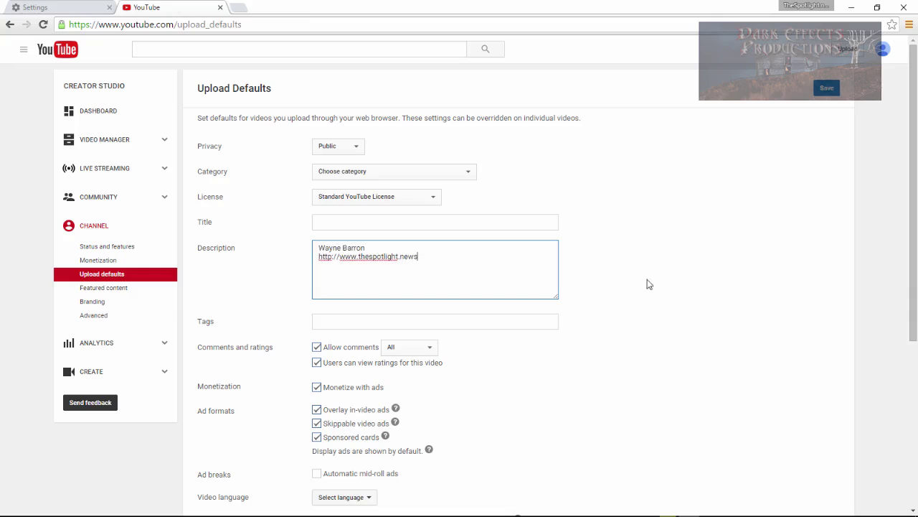